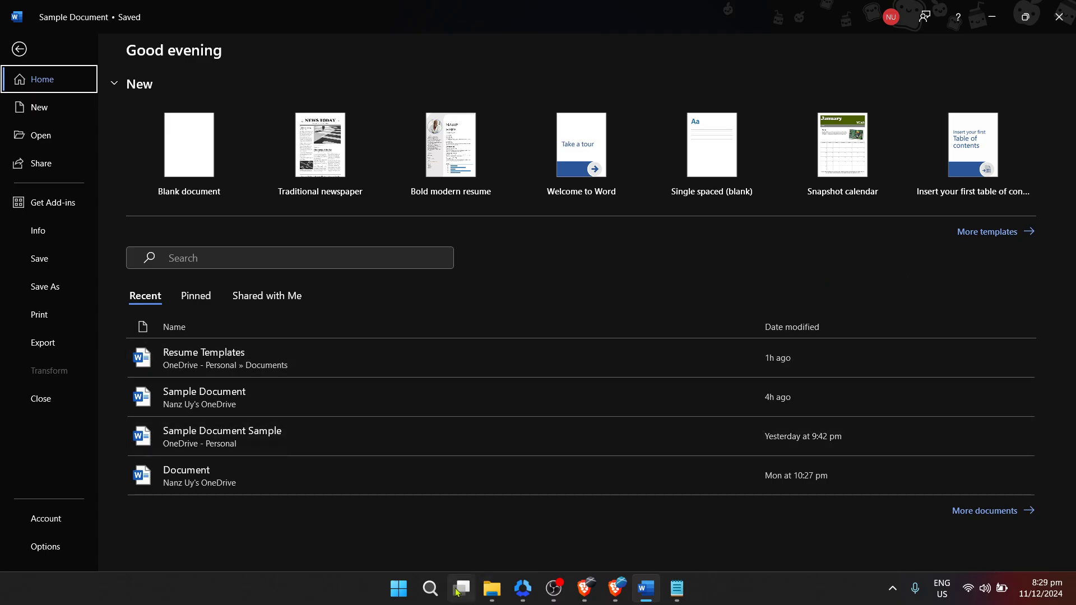
# - Search the system for 'word', then dismiss the search and return to Word
pyautogui.click(429, 595)
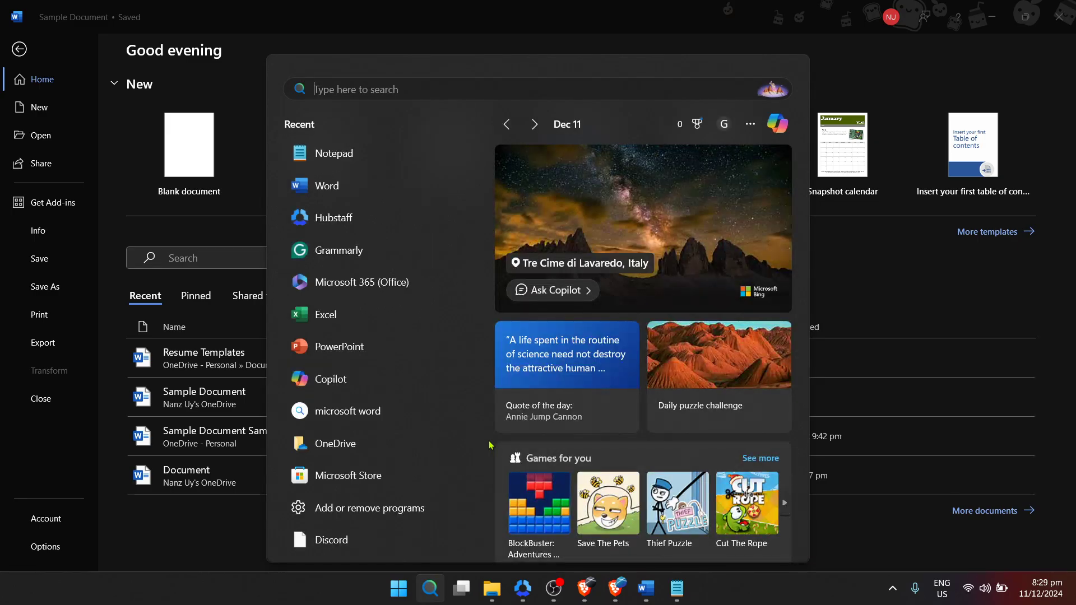
pyautogui.write('w')
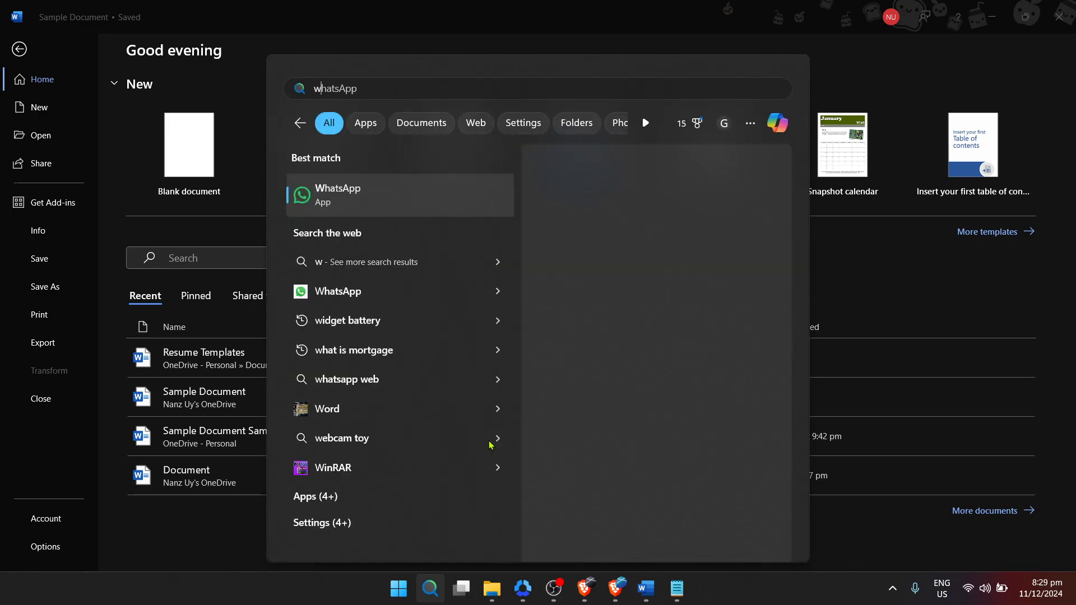
pyautogui.write('ord')
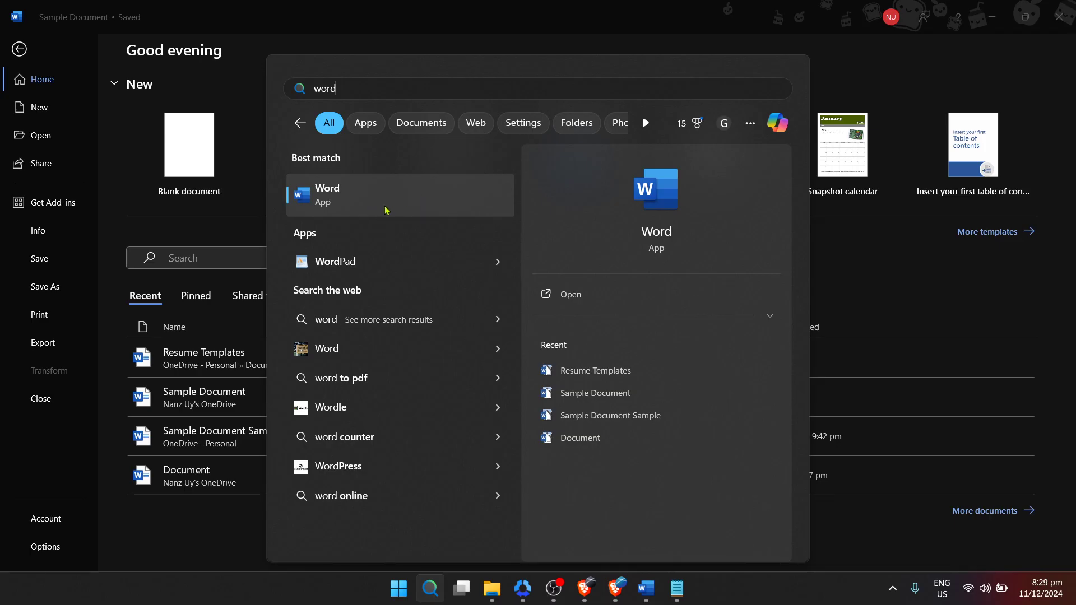
pyautogui.click(257, 189)
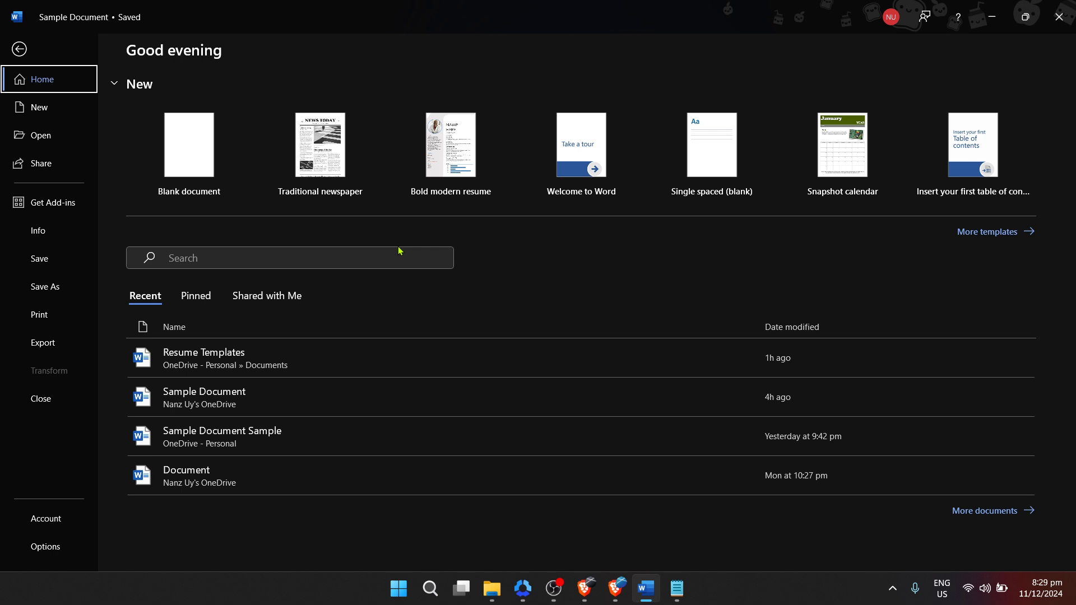
# - Open More templates, browse the New page, and select the online template search box
pyautogui.click(992, 240)
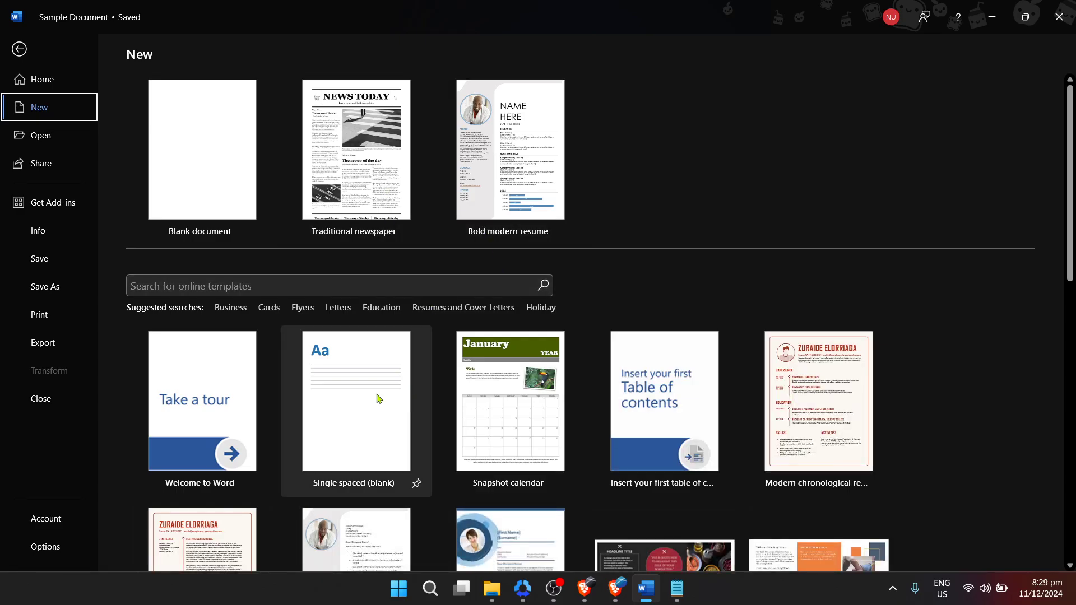
pyautogui.scroll(-1, 341, 363)
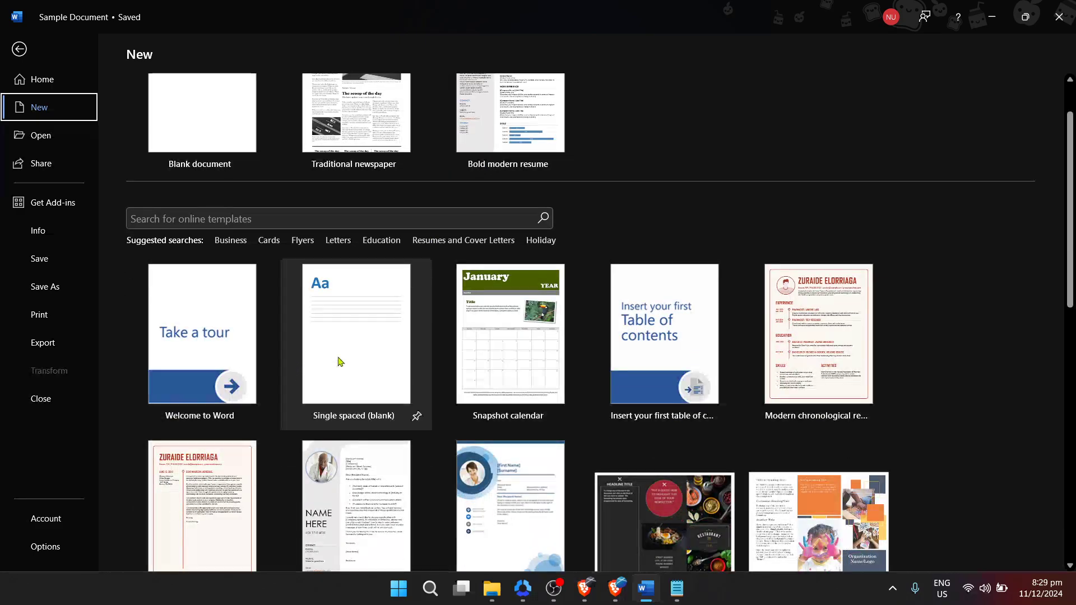
pyautogui.scroll(-1, 340, 361)
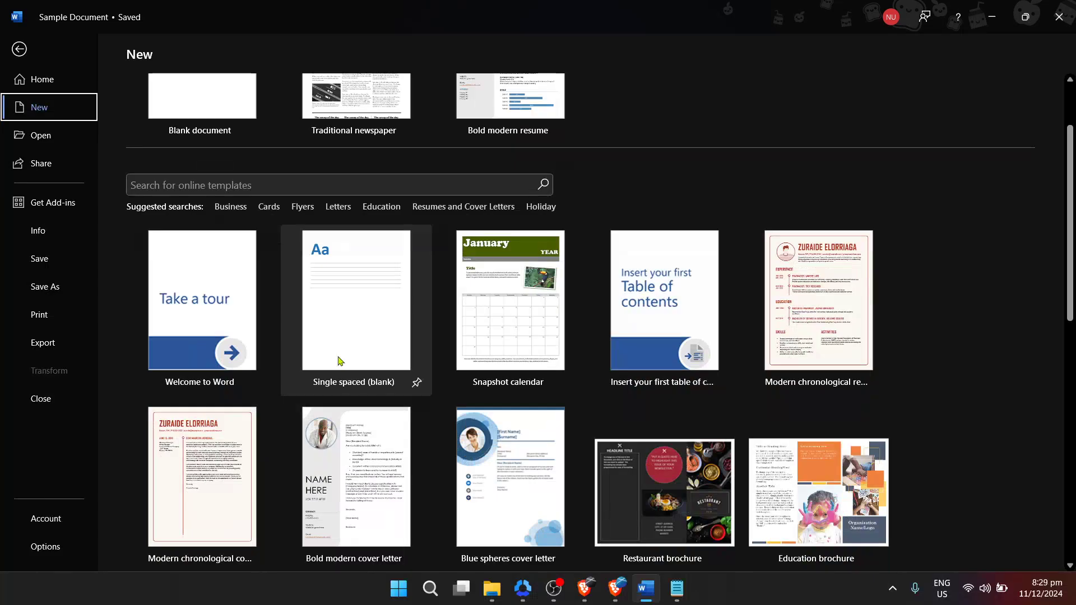
pyautogui.scroll(3, 339, 360)
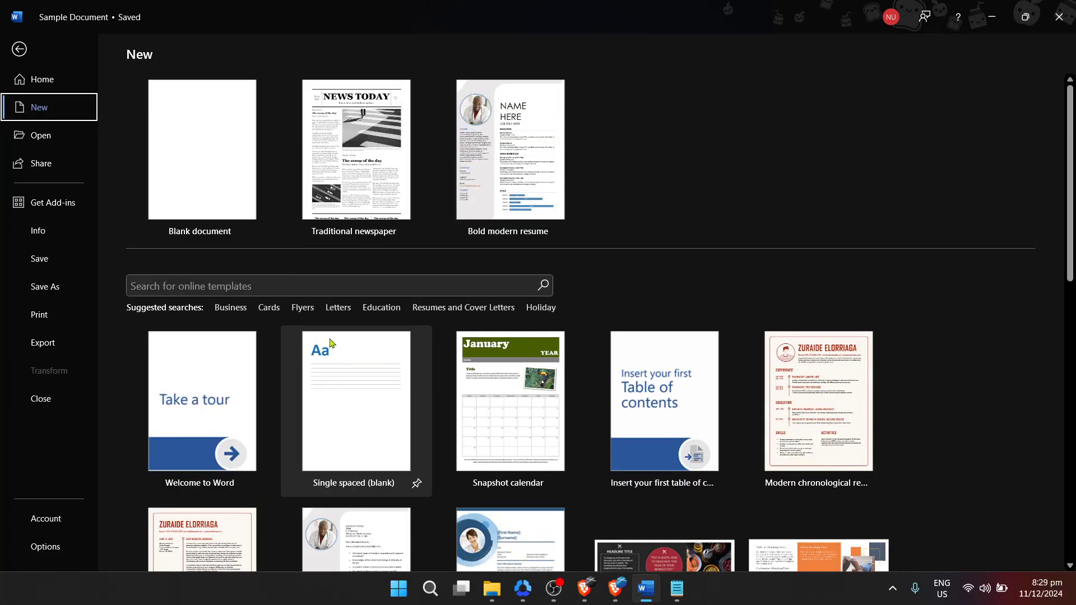
pyautogui.click(292, 282)
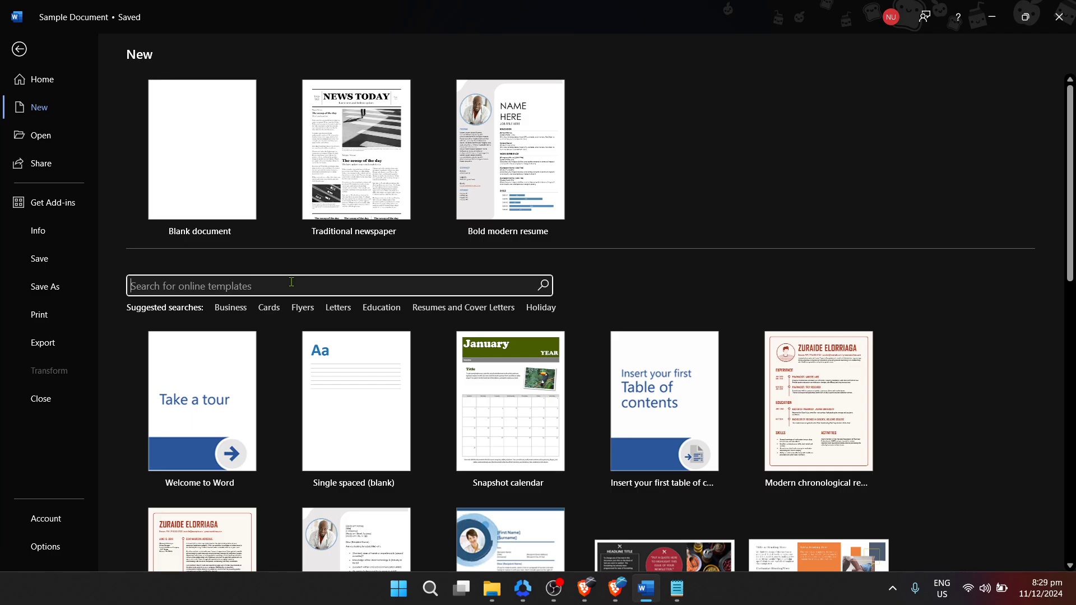
# - Search online templates for 'news paper', then preview and close Winter stationery
pyautogui.write('news ')
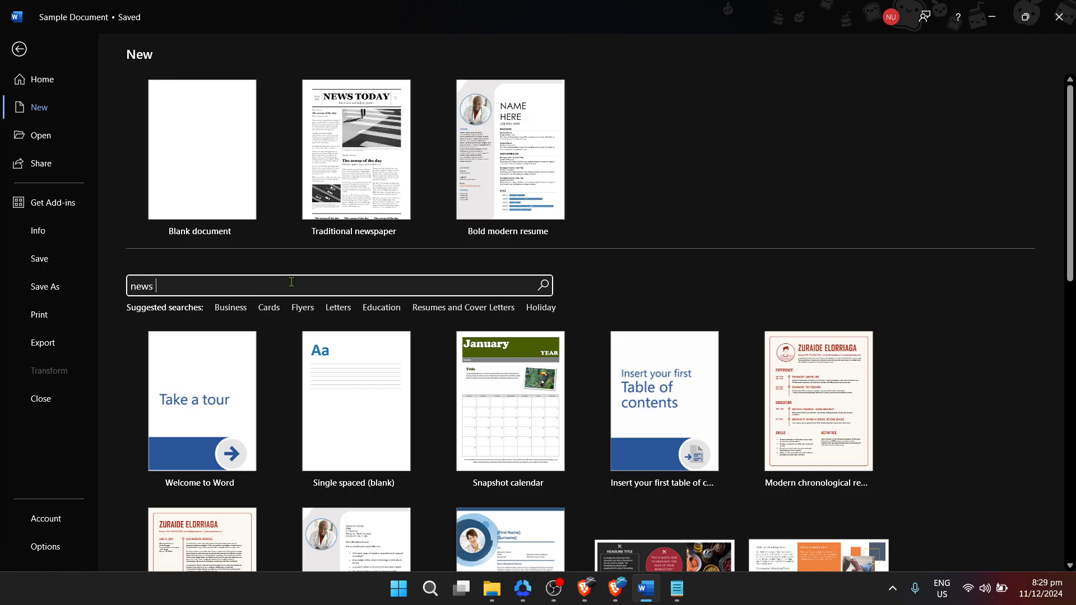
pyautogui.write('paper')
pyautogui.press('Return')
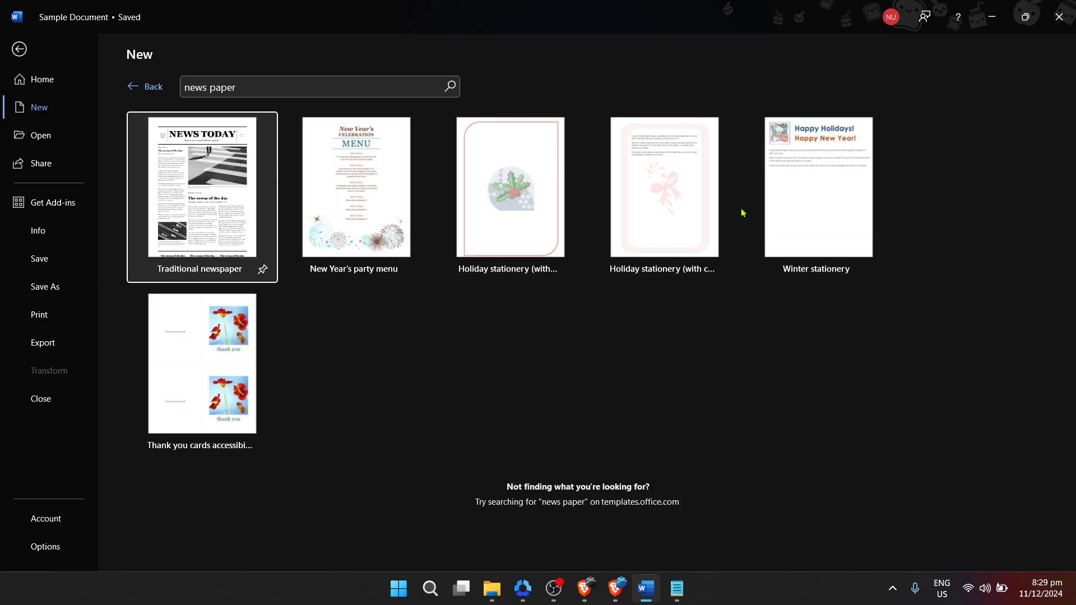
pyautogui.click(799, 200)
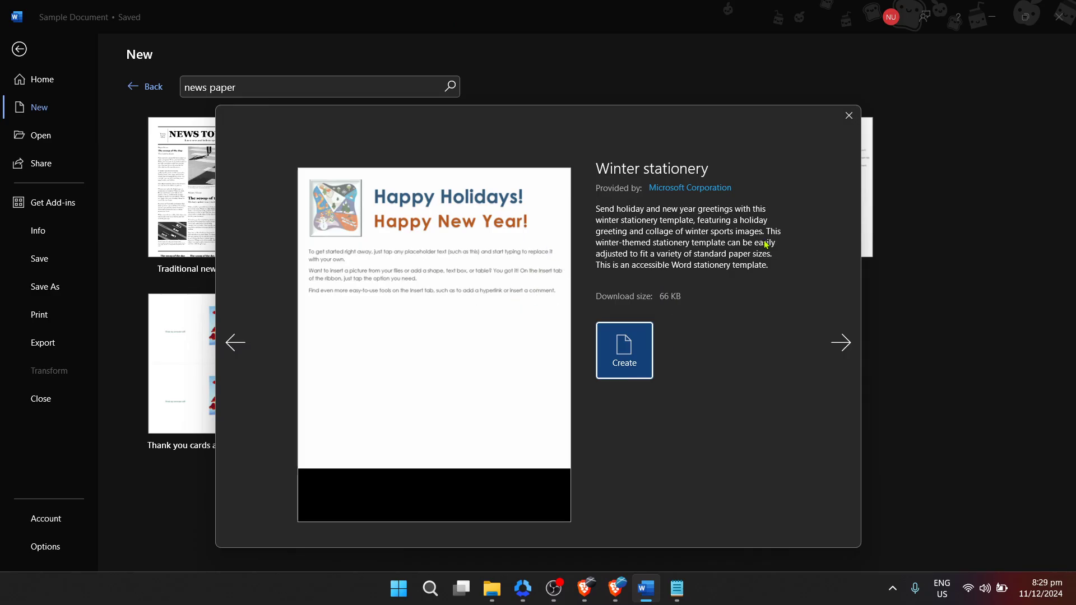
pyautogui.click(848, 116)
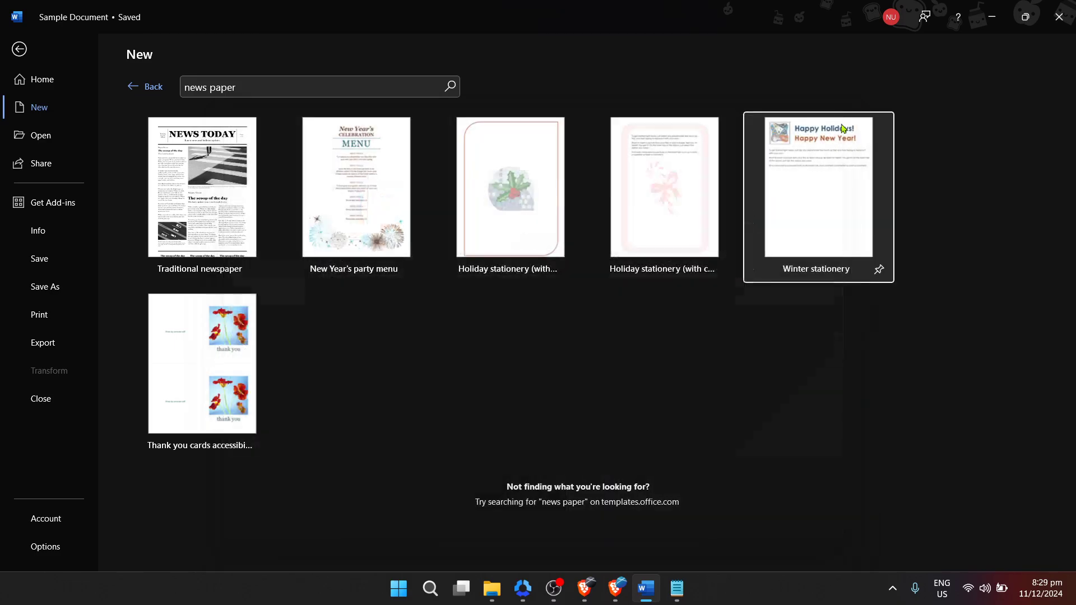
# - Preview the Traditional newspaper template and create a new document from it
pyautogui.click(218, 185)
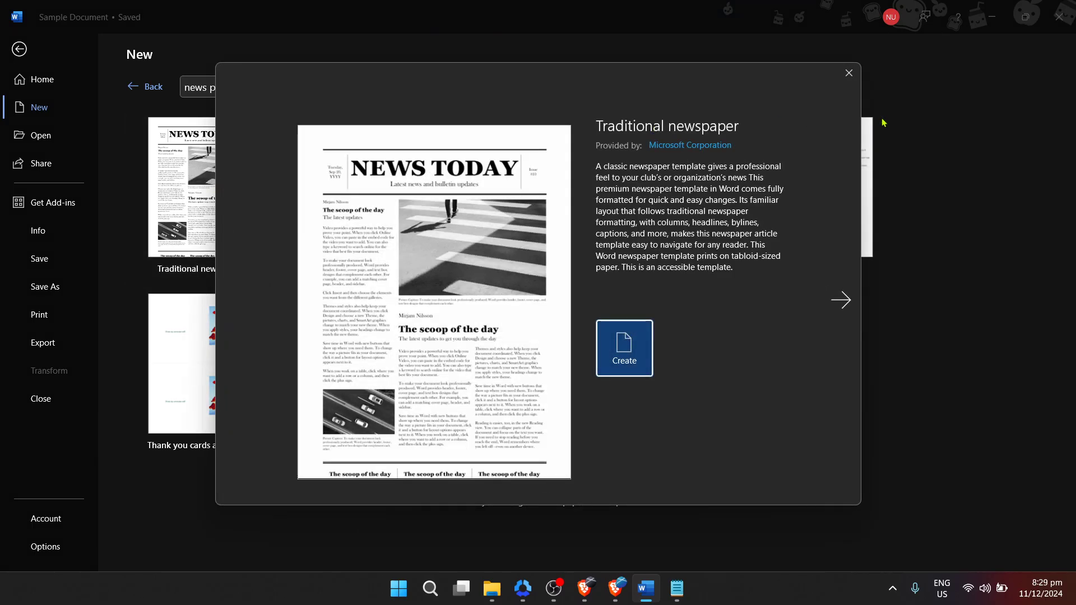
pyautogui.click(848, 78)
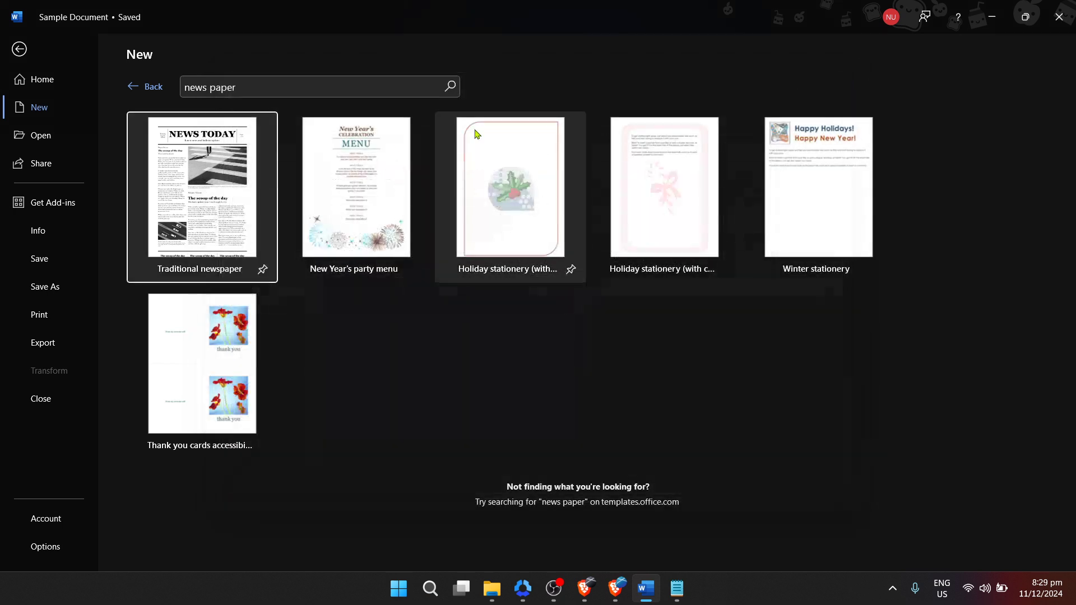
pyautogui.click(227, 173)
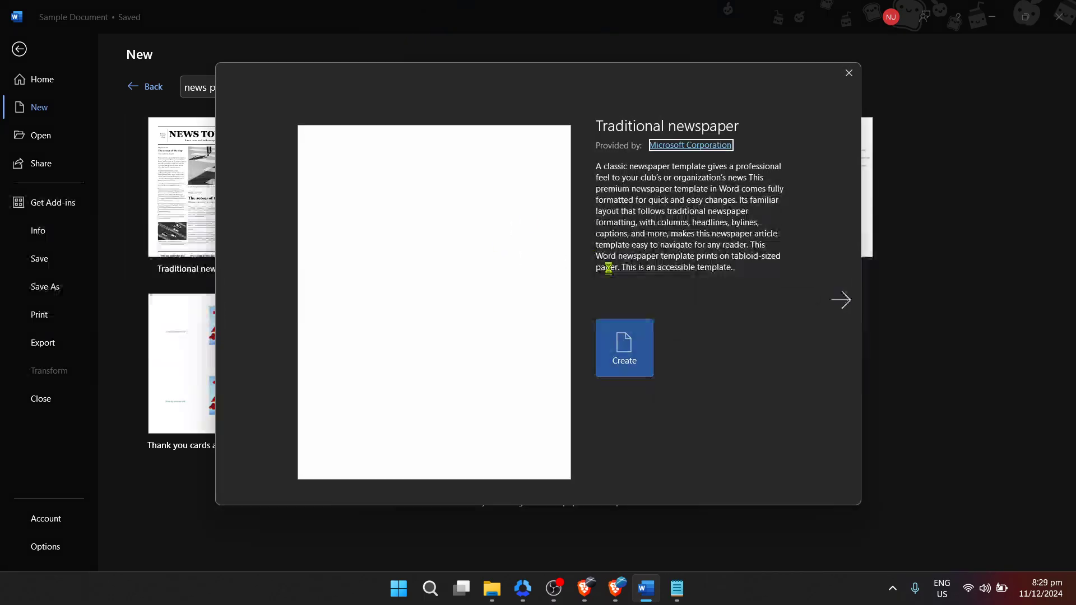
pyautogui.press('Escape')
pyautogui.press('Escape')
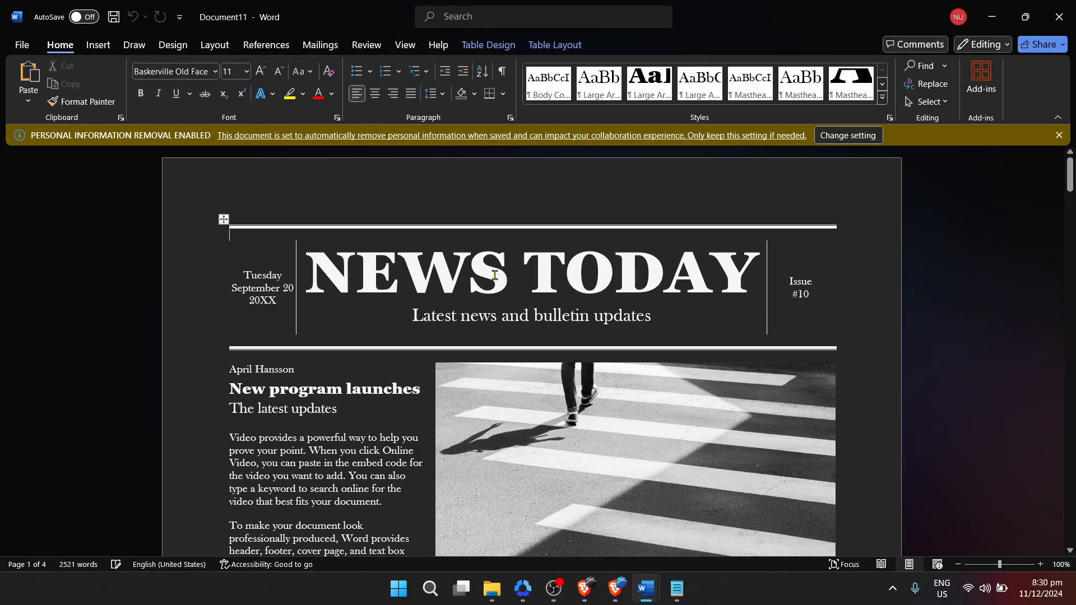
pyautogui.scroll(-1, 494, 274)
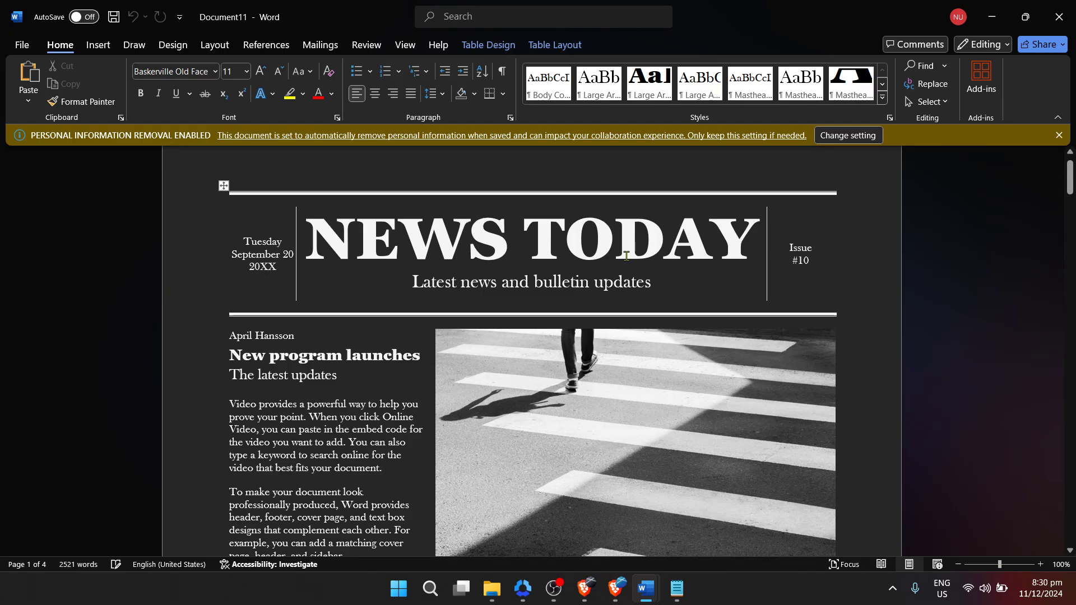
pyautogui.scroll(-1, 628, 255)
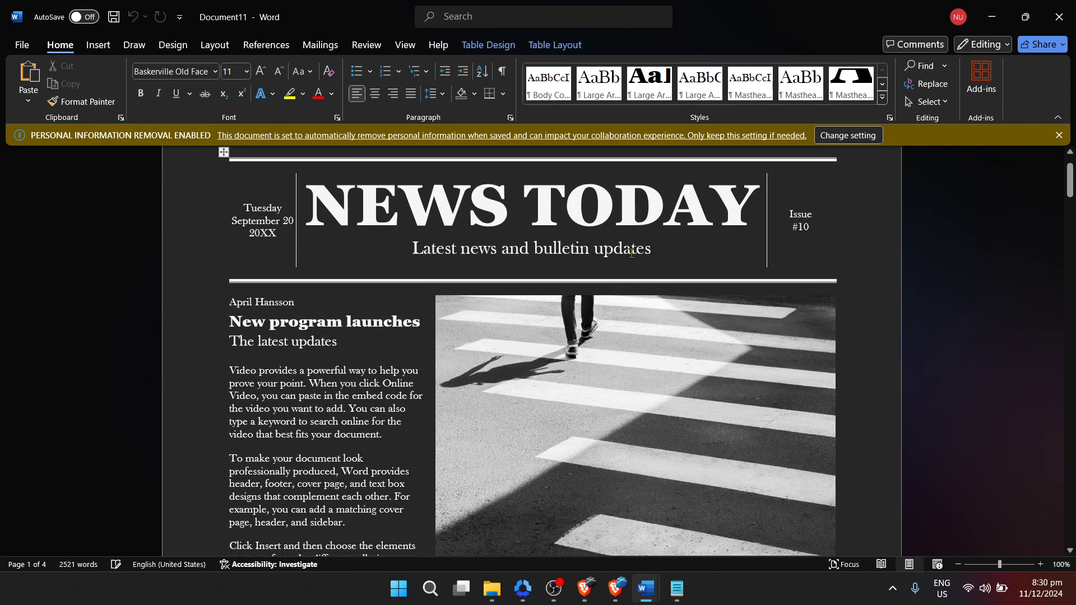
pyautogui.scroll(-1, 631, 253)
pyautogui.scroll(-1, 630, 254)
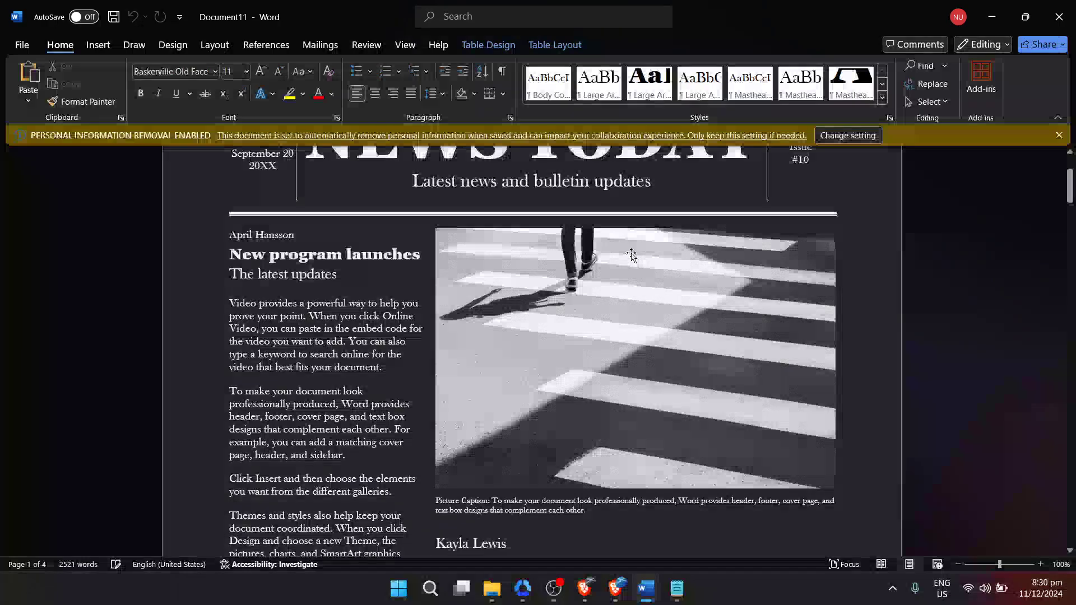
pyautogui.scroll(-1, 631, 255)
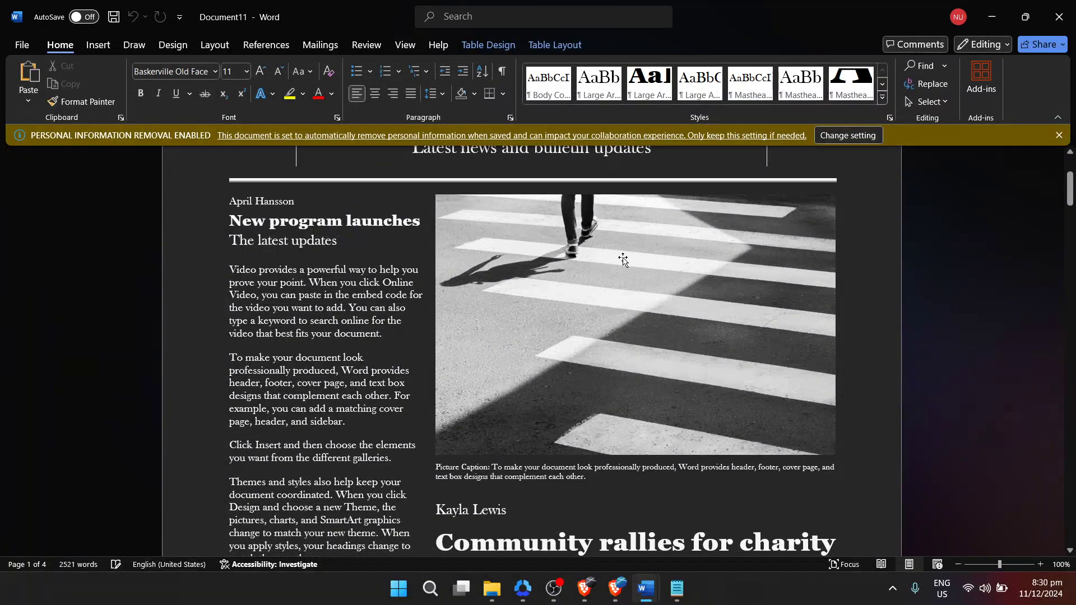
pyautogui.click(623, 260)
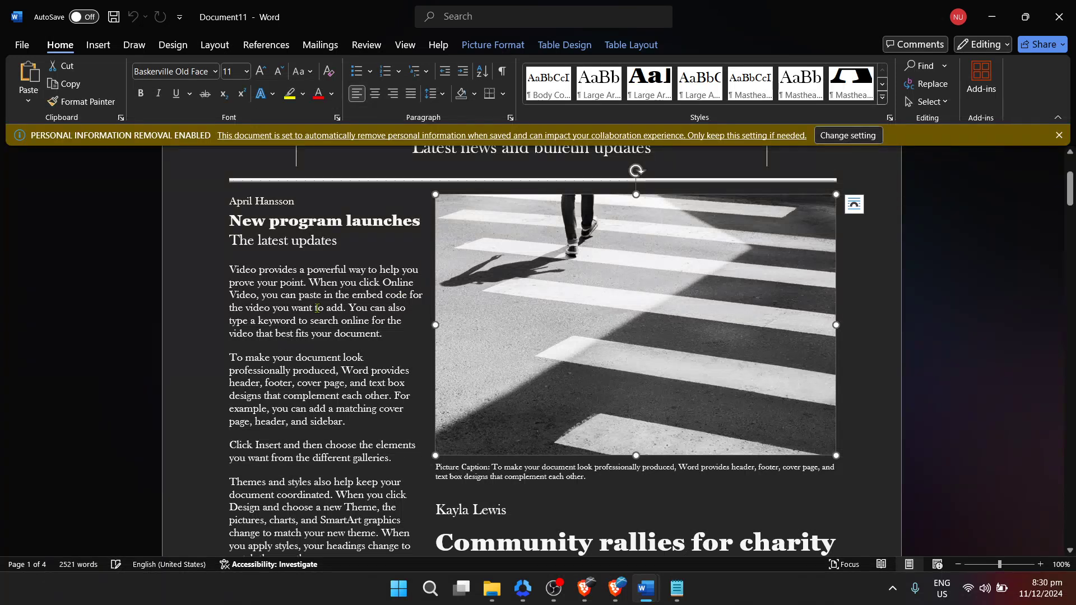
pyautogui.scroll(-3, 317, 308)
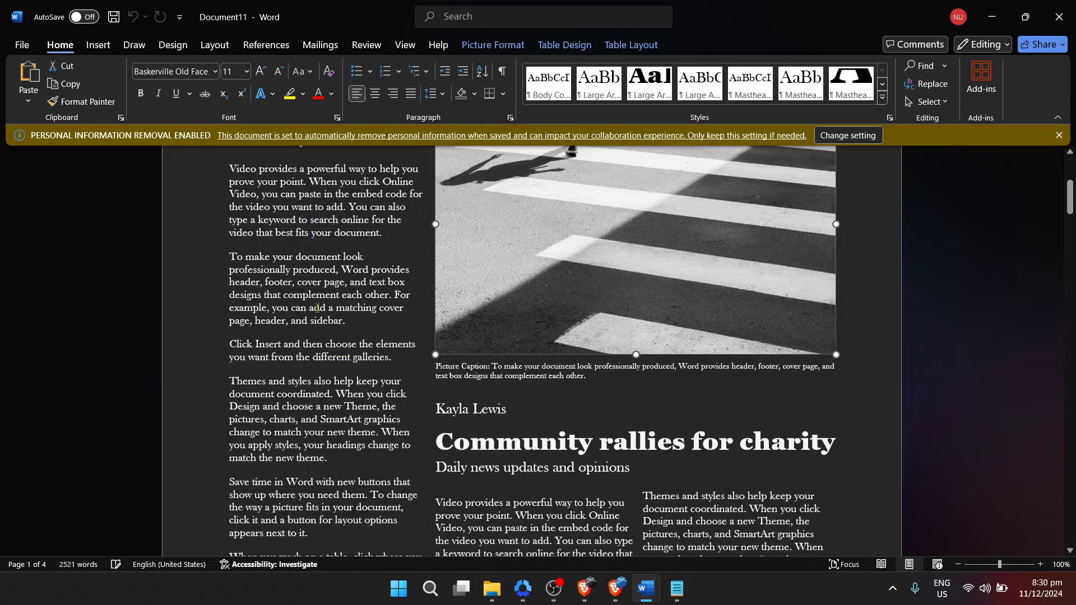
pyautogui.scroll(-3, 317, 308)
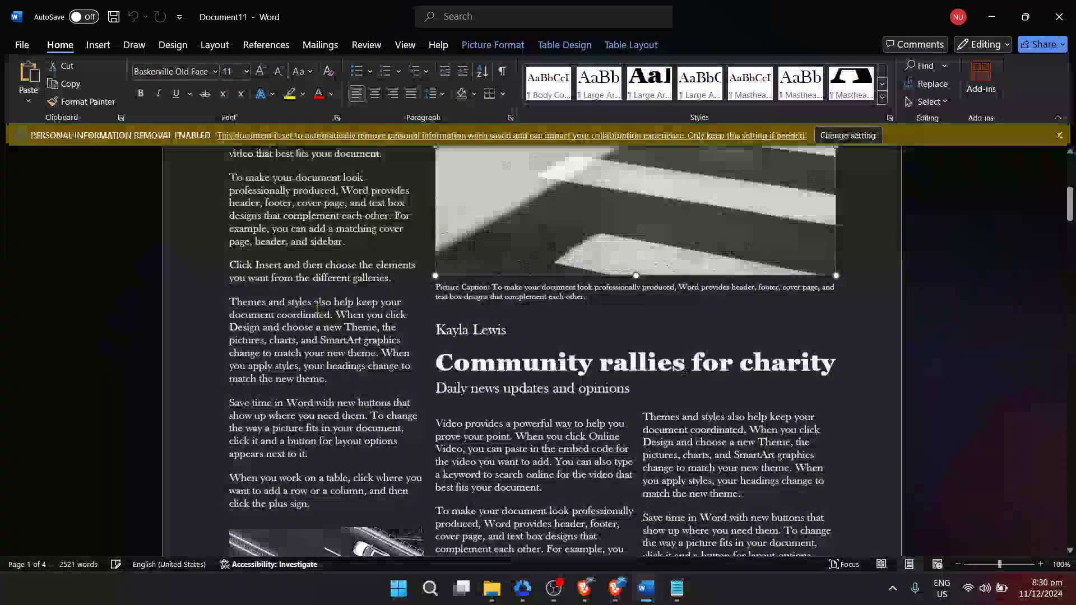
pyautogui.scroll(-1, 317, 308)
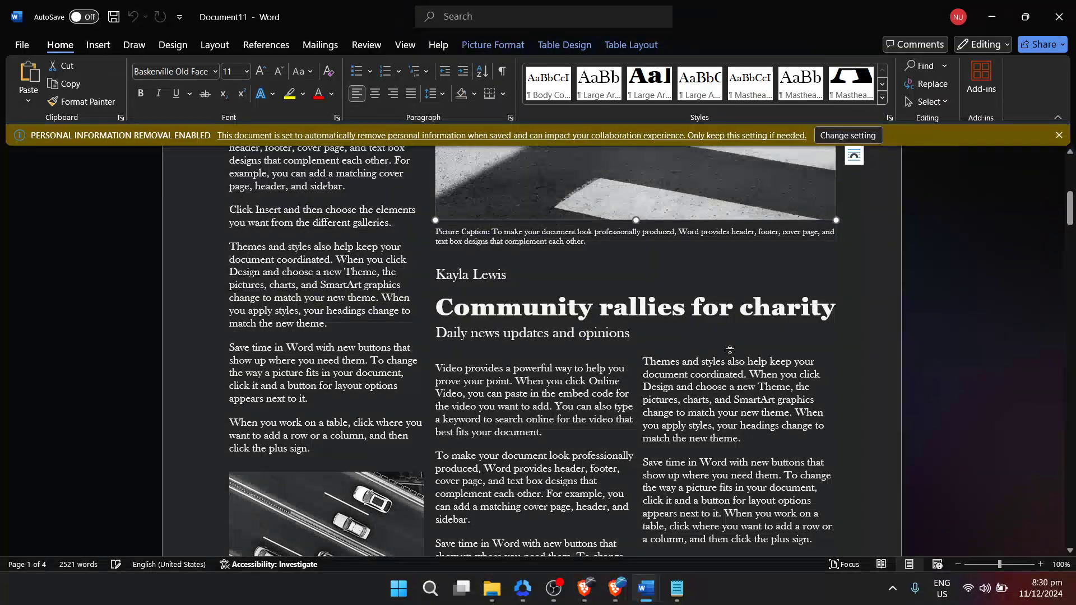
pyautogui.scroll(-1, 730, 349)
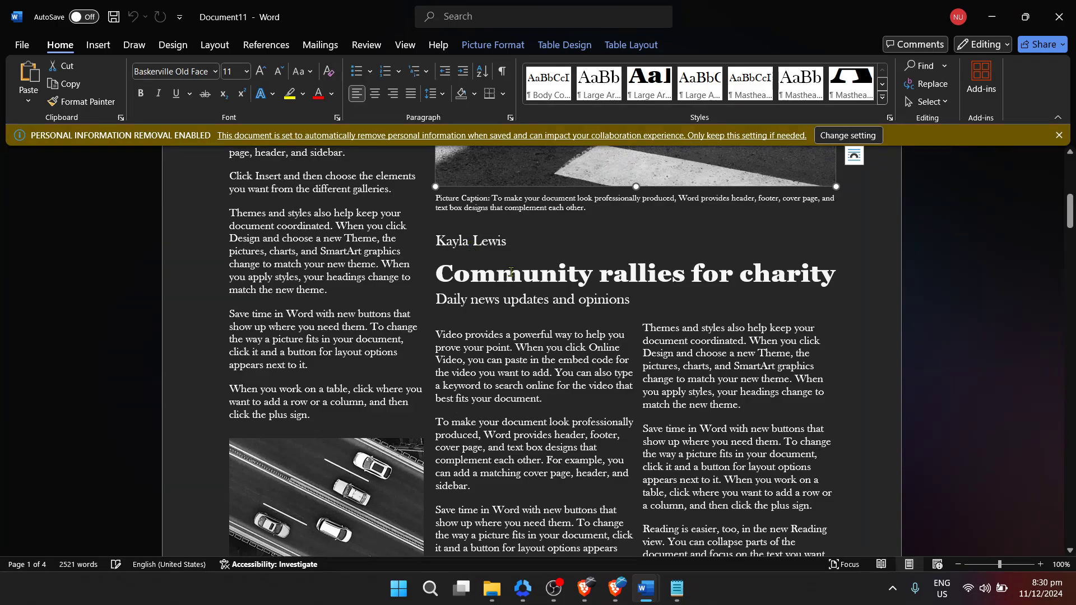
pyautogui.scroll(-1, 526, 277)
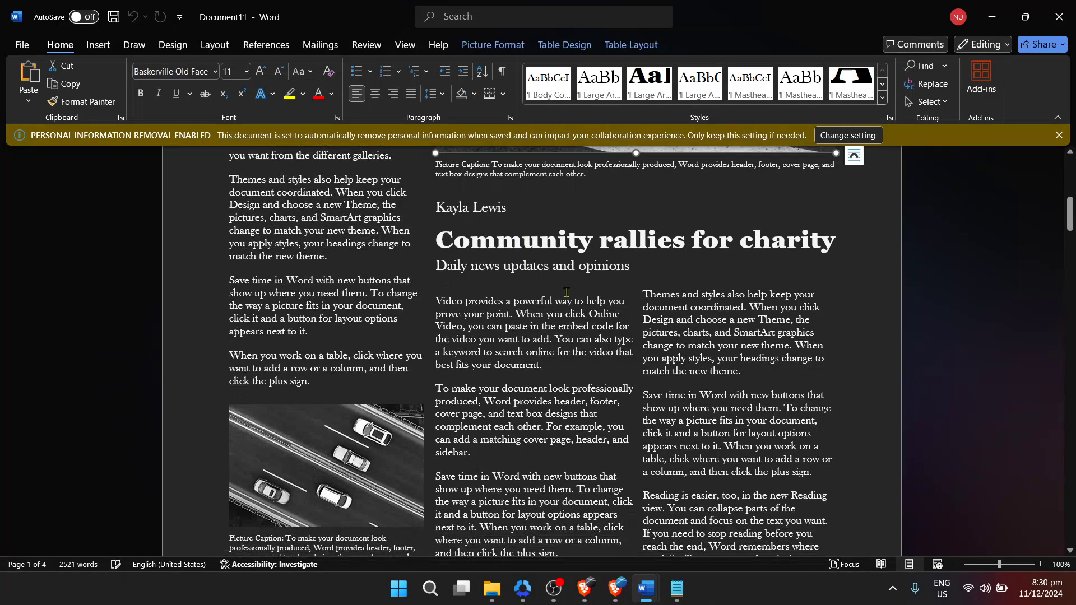
pyautogui.scroll(1, 568, 292)
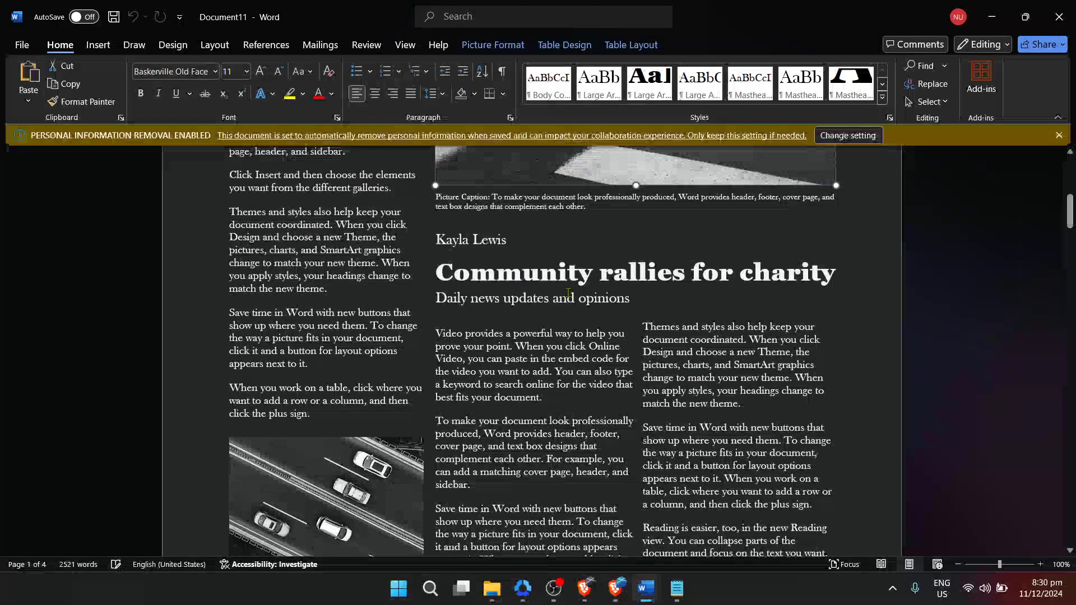
pyautogui.scroll(-1, 568, 292)
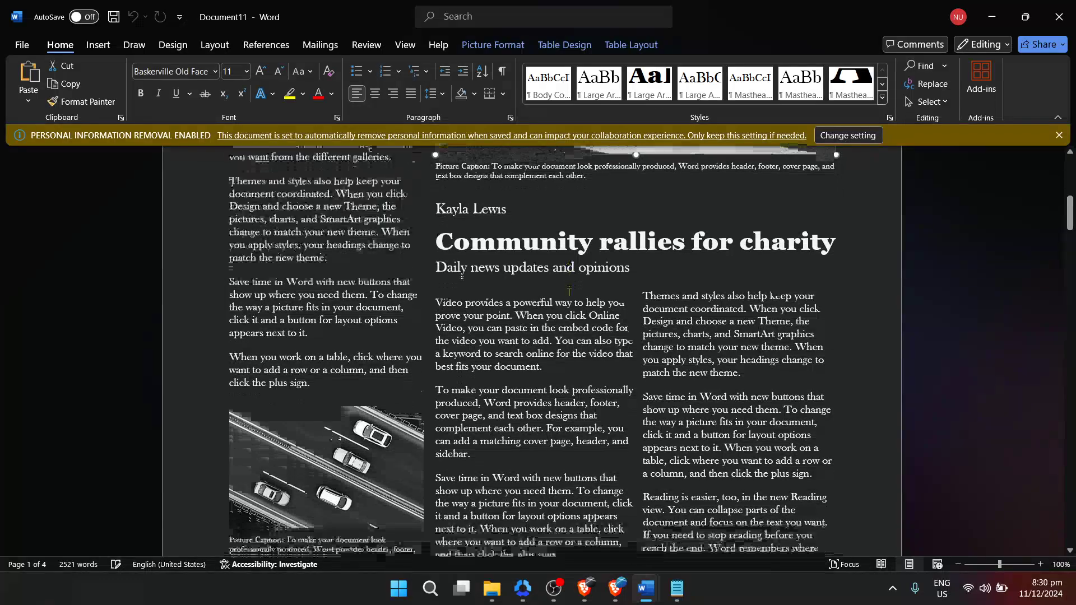
pyautogui.scroll(-1, 569, 292)
pyautogui.scroll(-3, 568, 292)
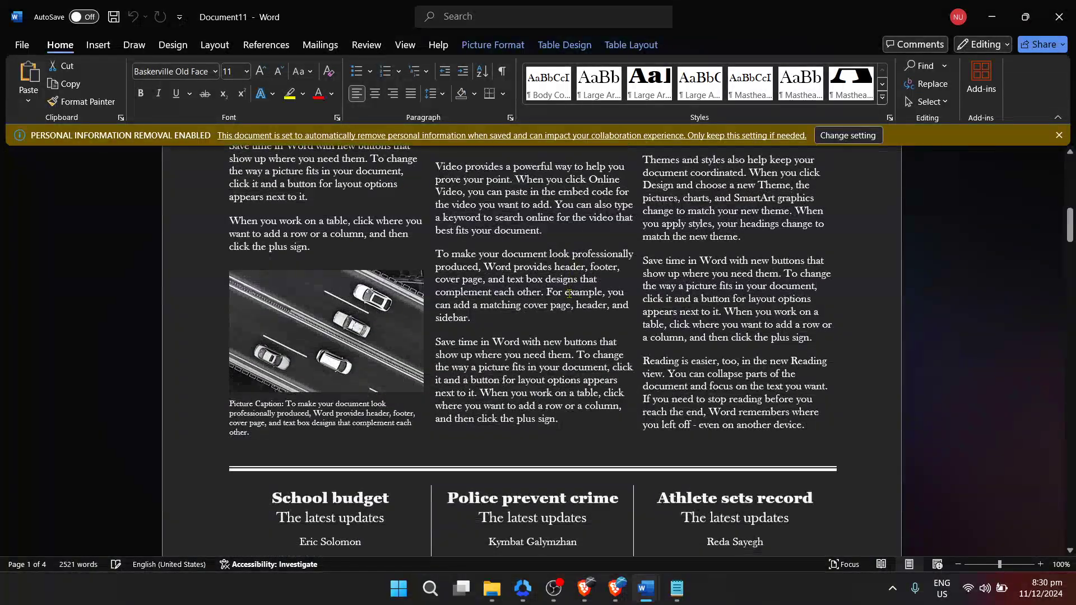
pyautogui.scroll(-1, 568, 292)
pyautogui.scroll(3, 569, 293)
pyautogui.scroll(2, 569, 292)
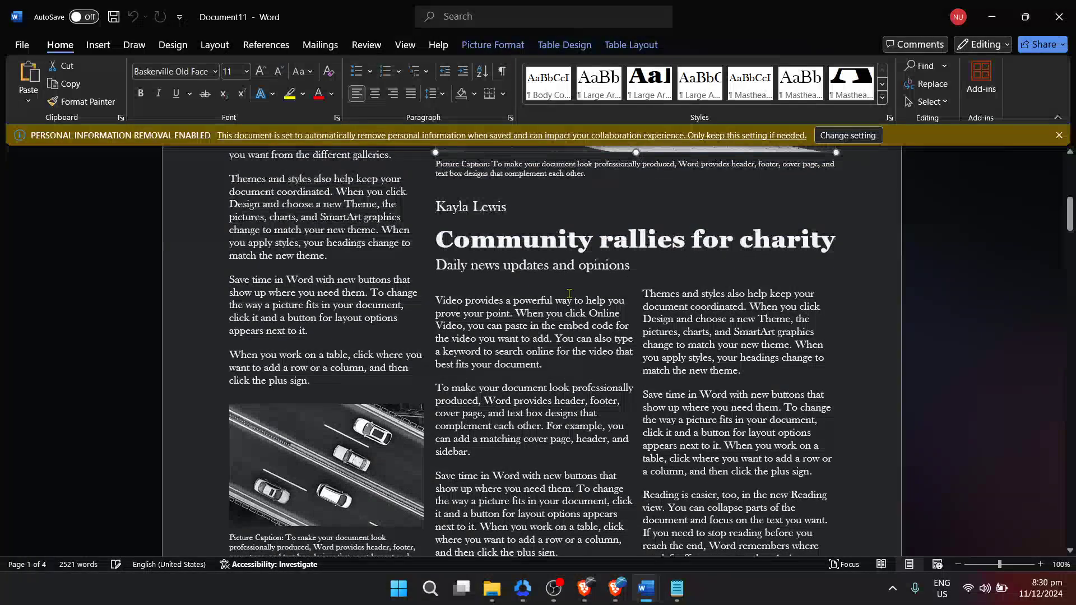
# - Overwrite the charity article byline's first name with the custom author first name
pyautogui.doubleClick(479, 208)
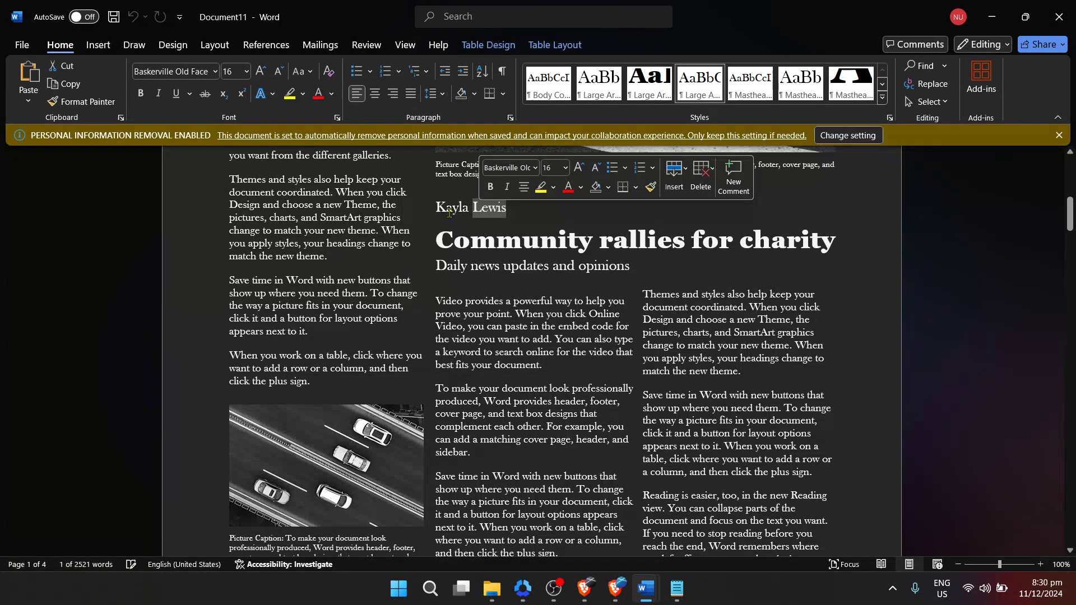
pyautogui.doubleClick(446, 210)
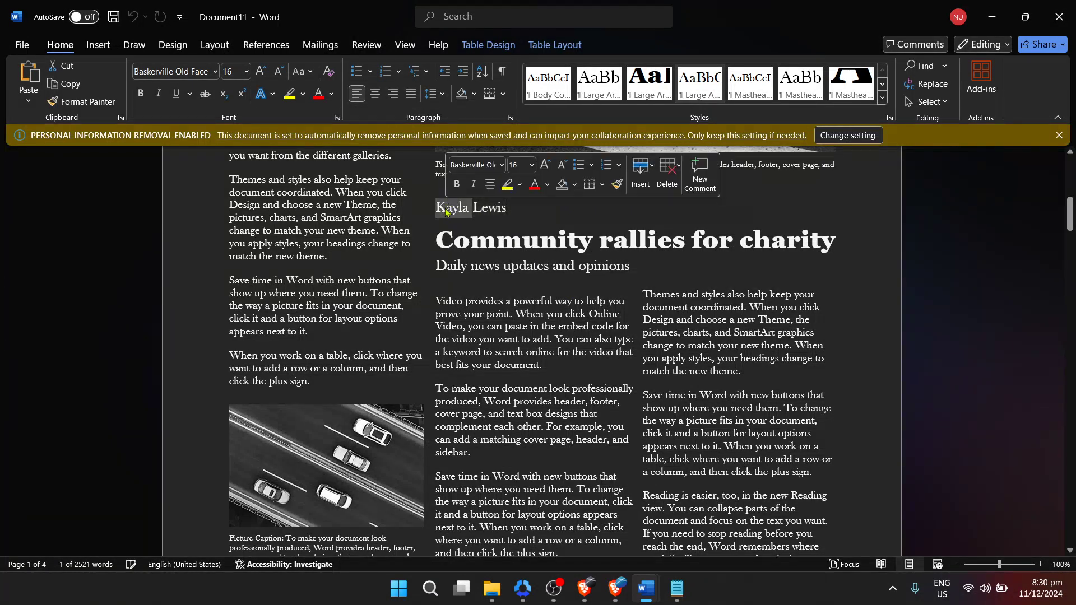
pyautogui.write('Nanz')
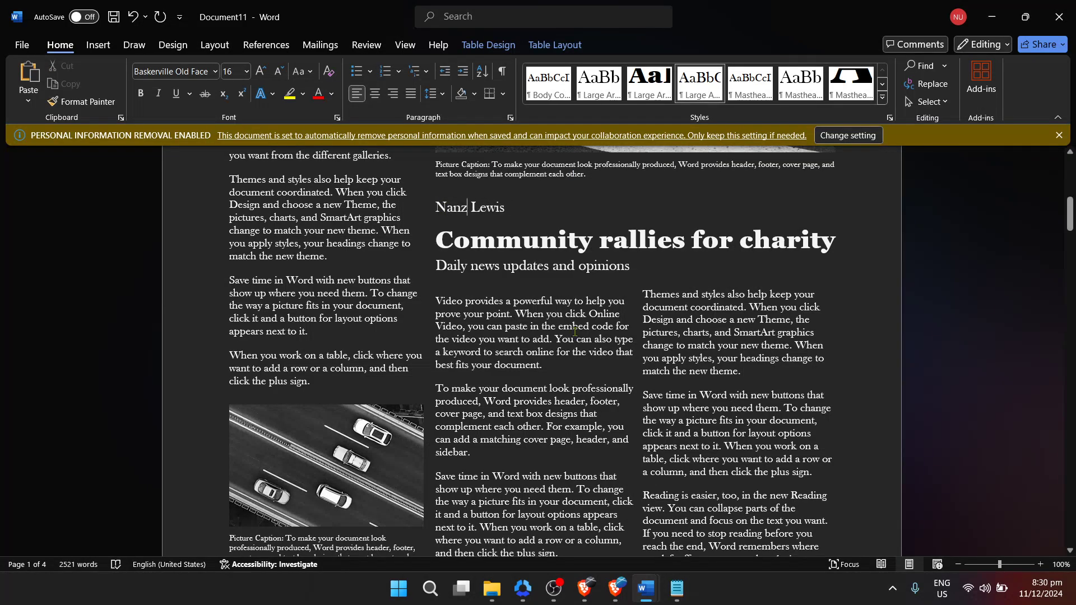
pyautogui.scroll(-4, 575, 332)
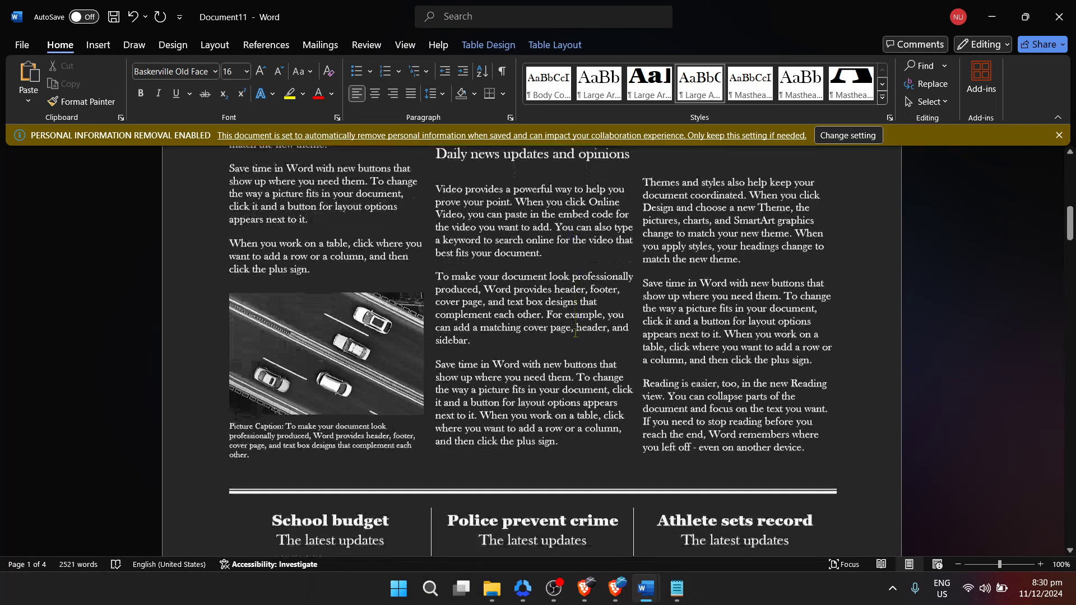
# - Overwrite the School budget byline's first name with the custom author first name
pyautogui.scroll(-3, 577, 336)
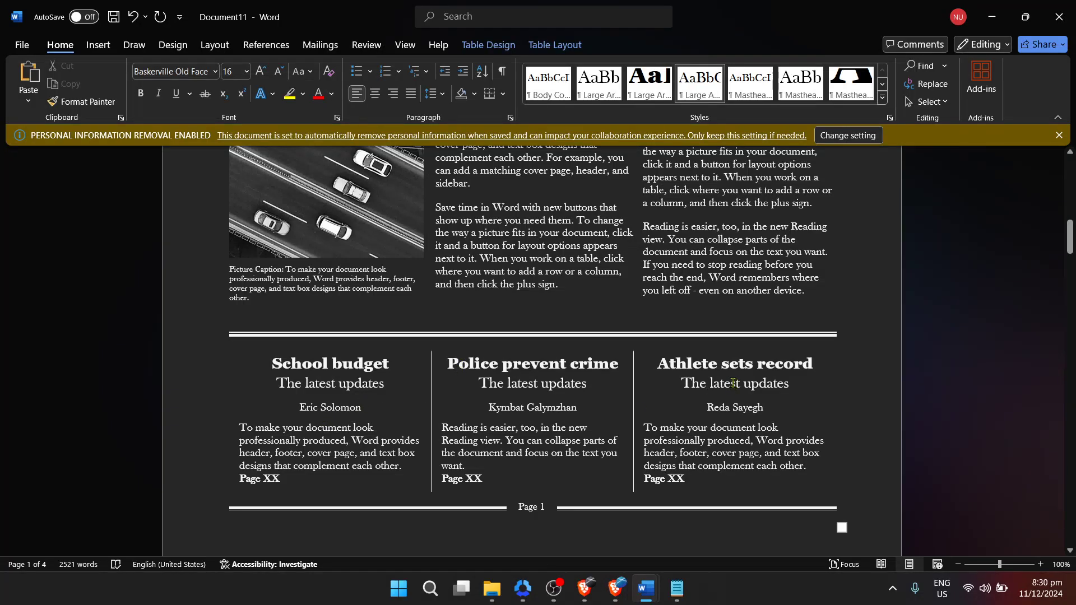
pyautogui.tripleClick(681, 360)
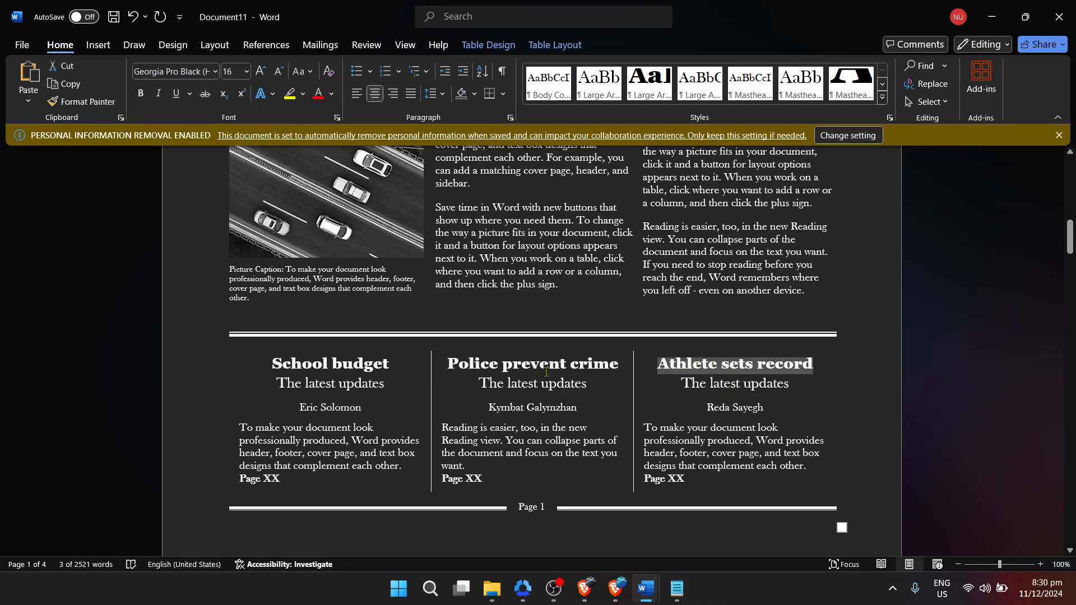
pyautogui.tripleClick(314, 361)
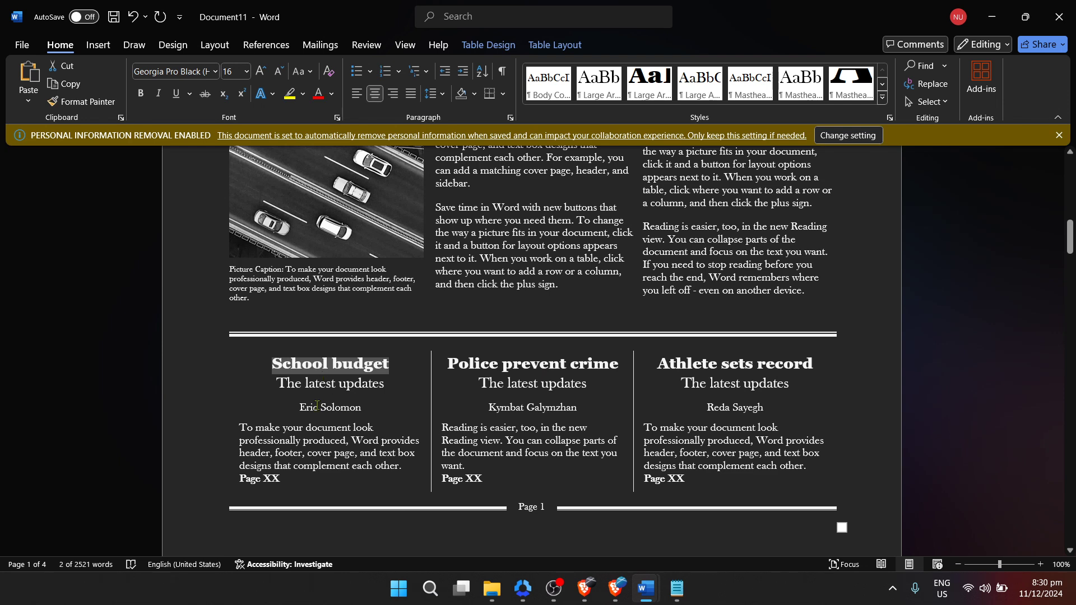
pyautogui.doubleClick(337, 404)
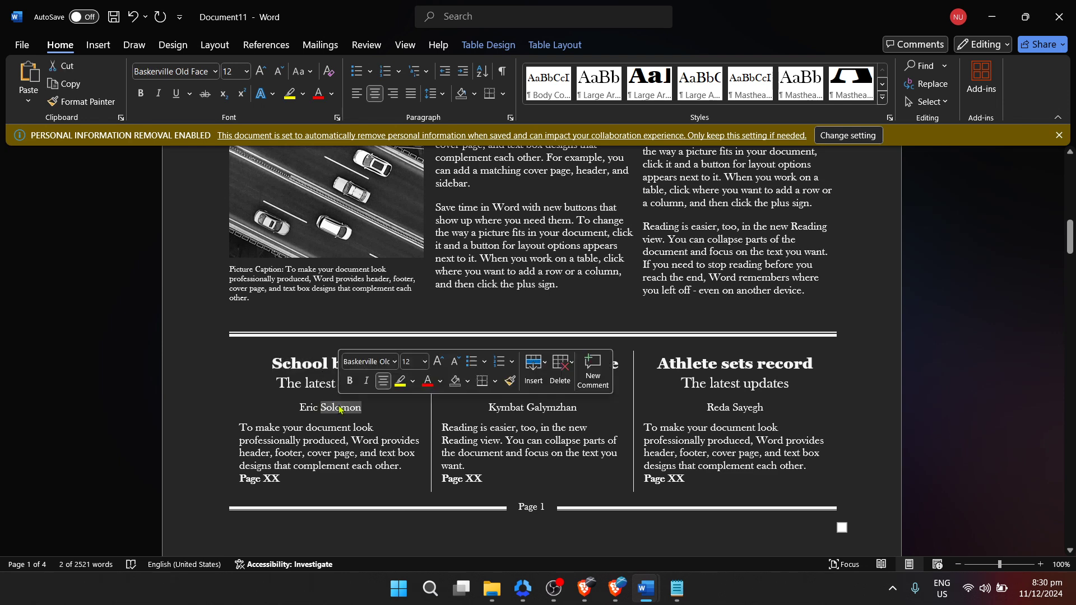
pyautogui.doubleClick(309, 407)
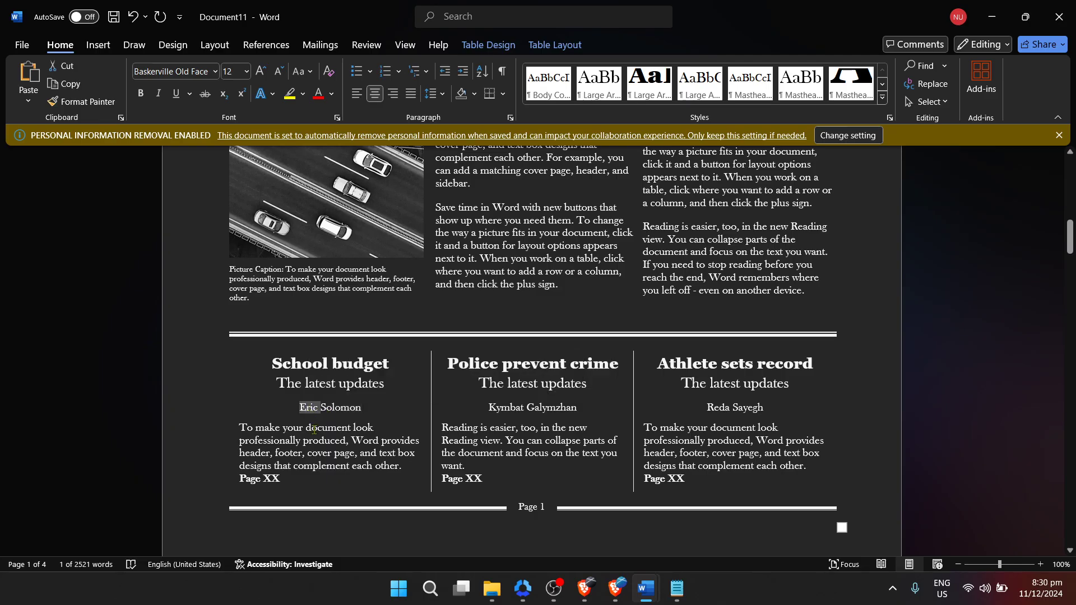
pyautogui.write('Nan')
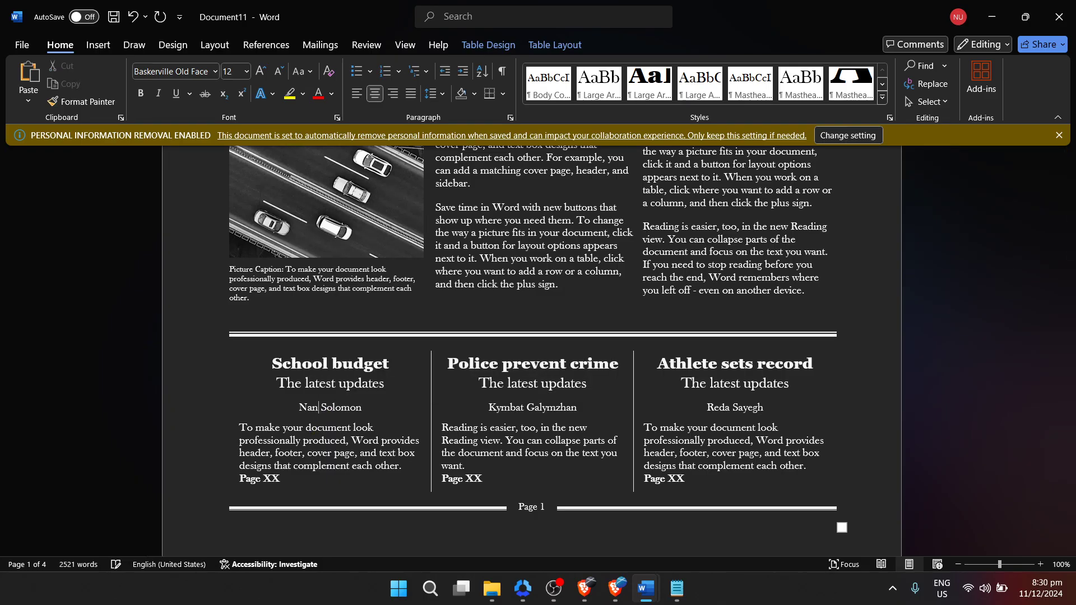
pyautogui.write('z')
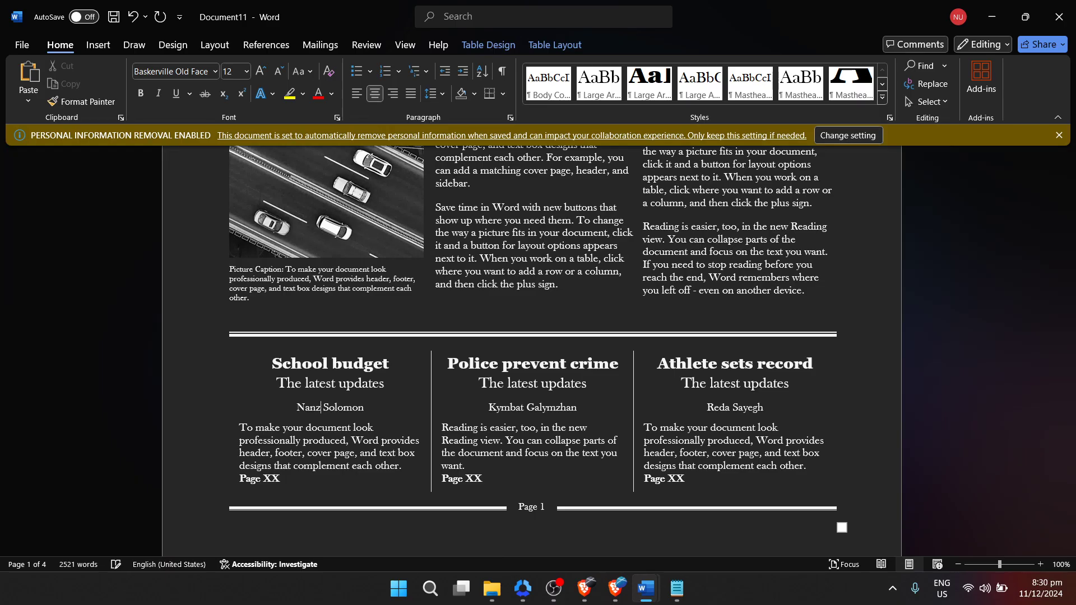
# - Select the Police byline name and the three stories' body paragraphs
pyautogui.doubleClick(501, 410)
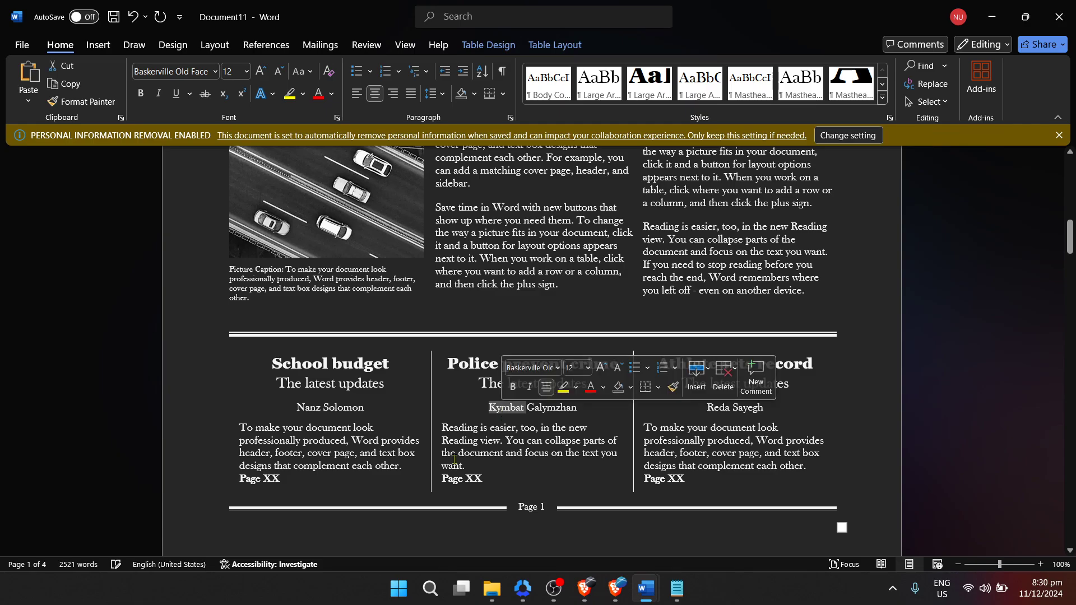
pyautogui.tripleClick(356, 452)
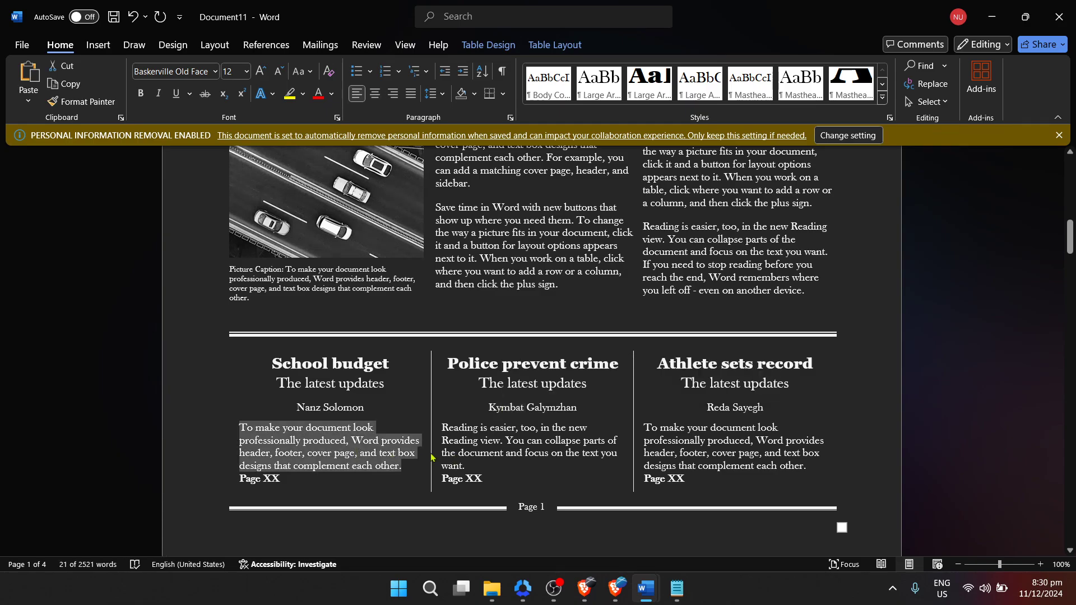
pyautogui.tripleClick(528, 452)
pyautogui.tripleClick(676, 446)
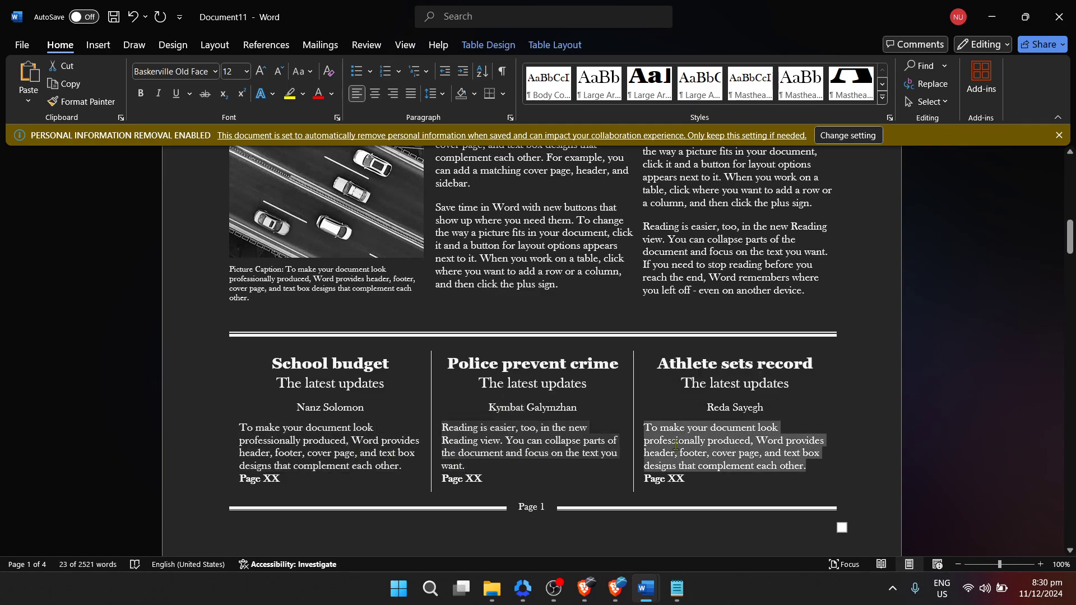
# - Scroll past Page 1 to the top of the next NEWS TODAY page
pyautogui.scroll(-2, 676, 445)
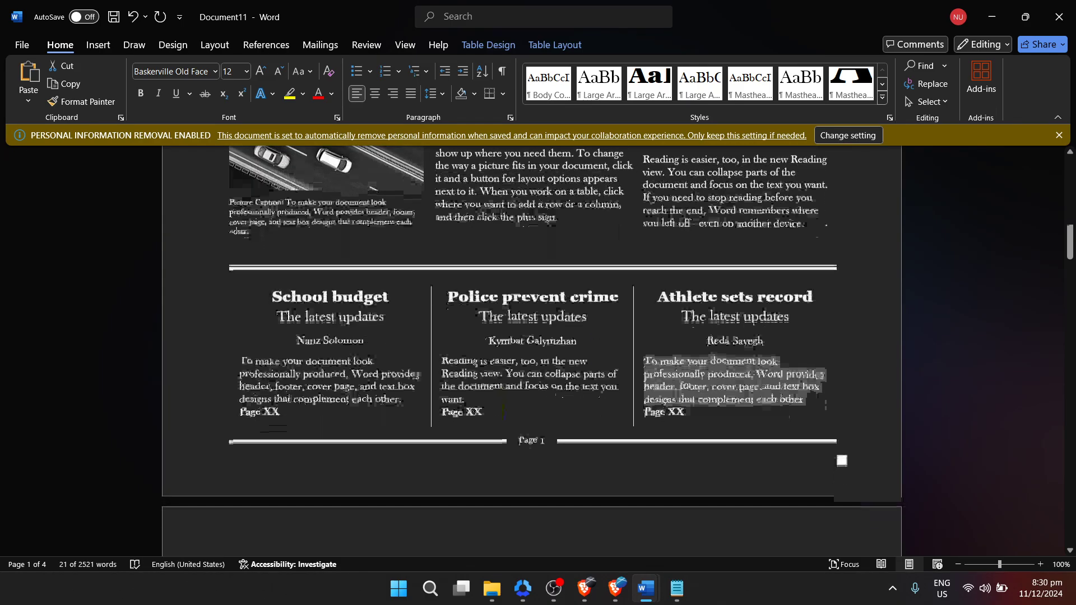
pyautogui.scroll(-3, 501, 415)
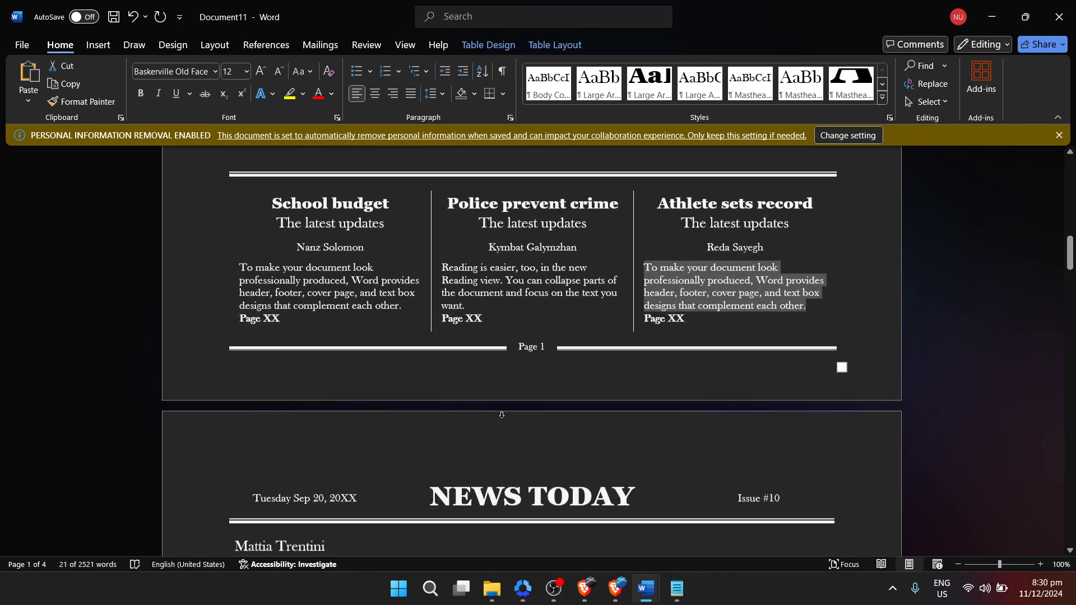
pyautogui.scroll(-5, 502, 415)
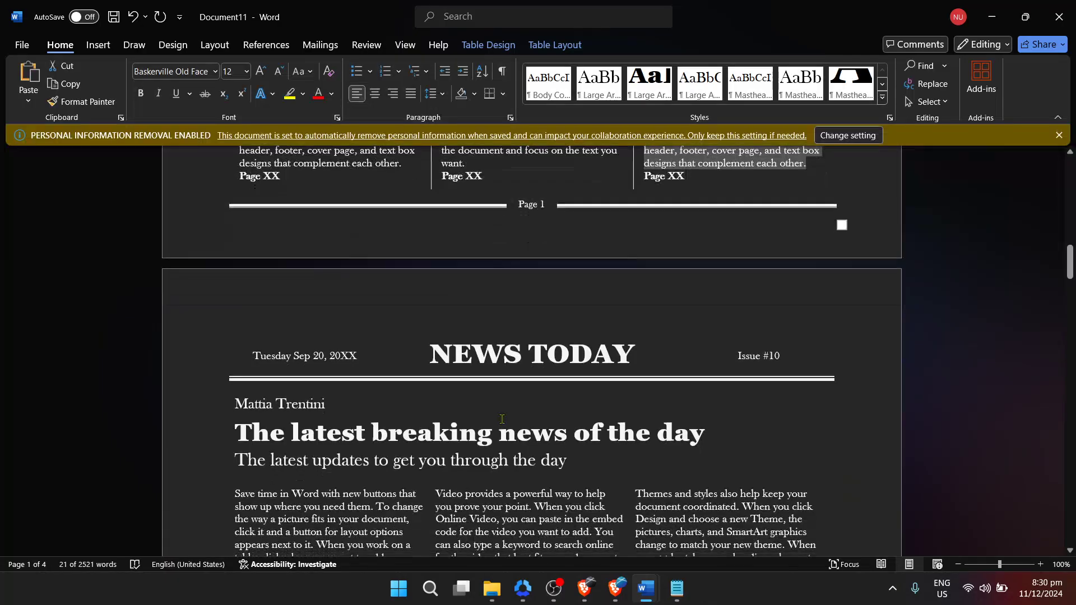
pyautogui.scroll(-3, 501, 419)
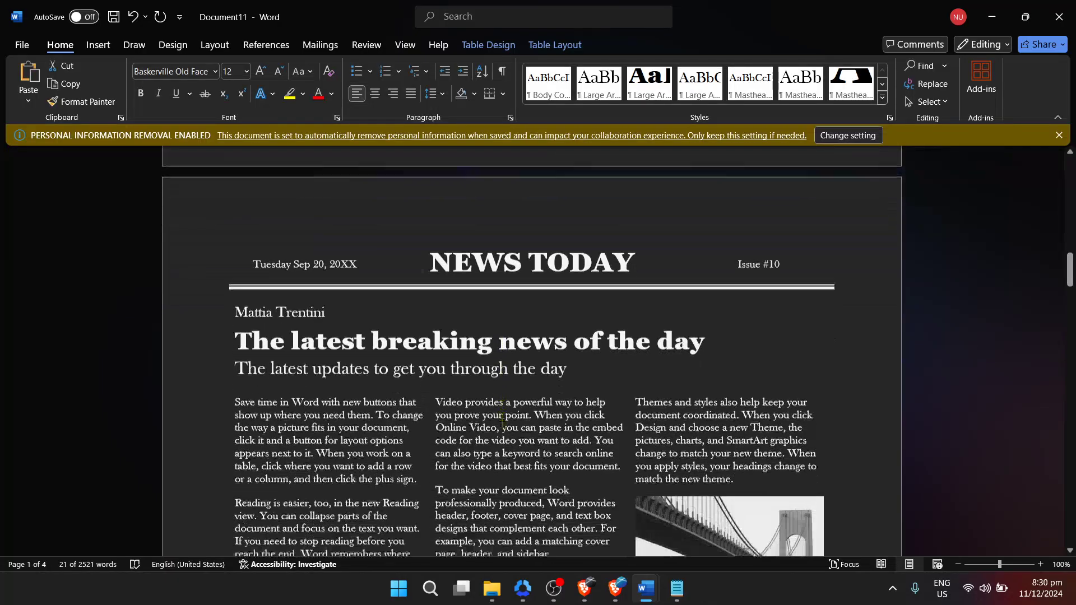